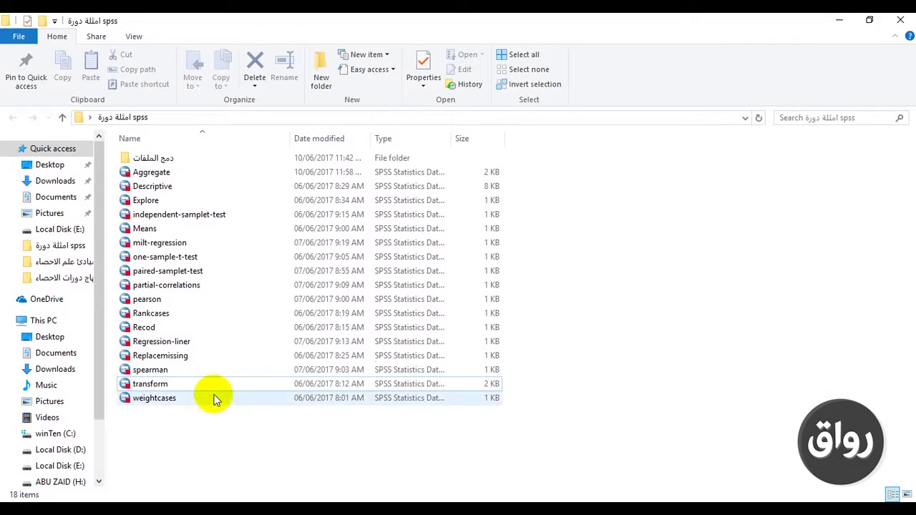
# Step: Open the transform data file and briefly show value labels in place of the coded numbers
pyautogui.doubleClick(219, 386)
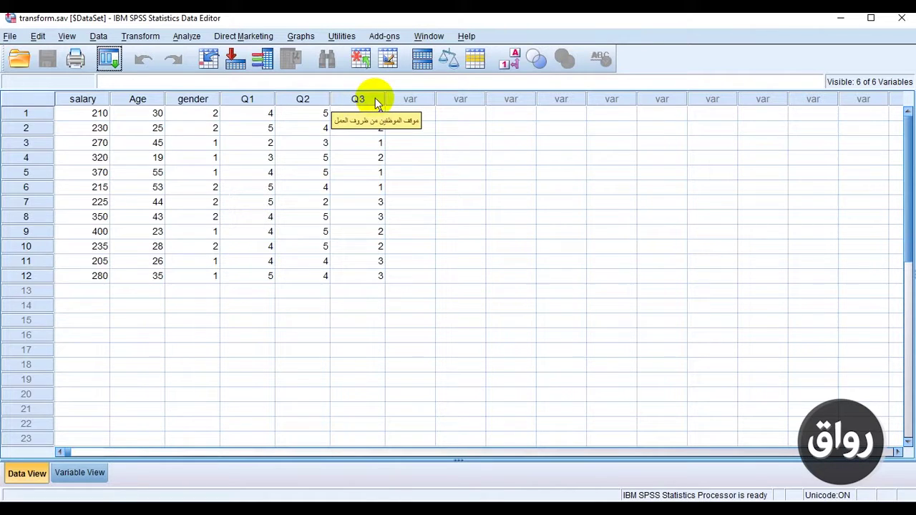
pyautogui.click(510, 60)
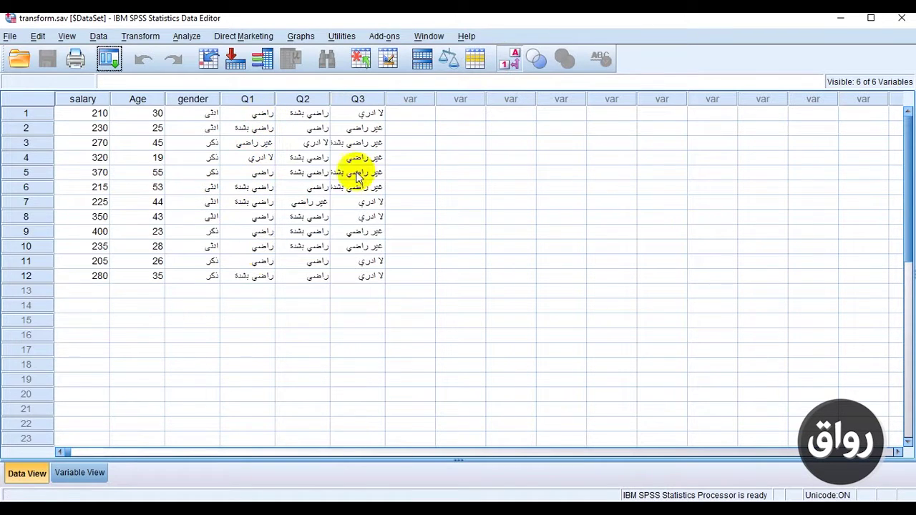
pyautogui.click(510, 60)
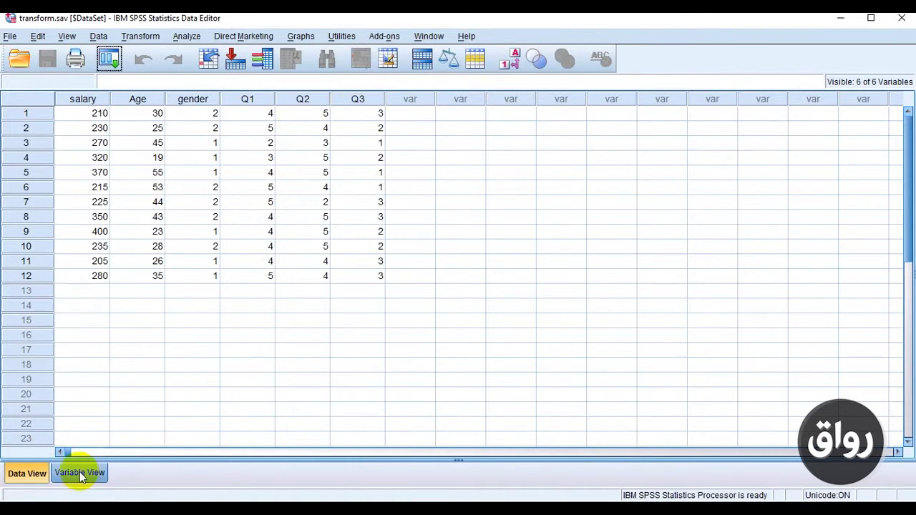
# Step: Examine the value labels defined for the gender and Q1 variables in the variable definitions
pyautogui.click(78, 474)
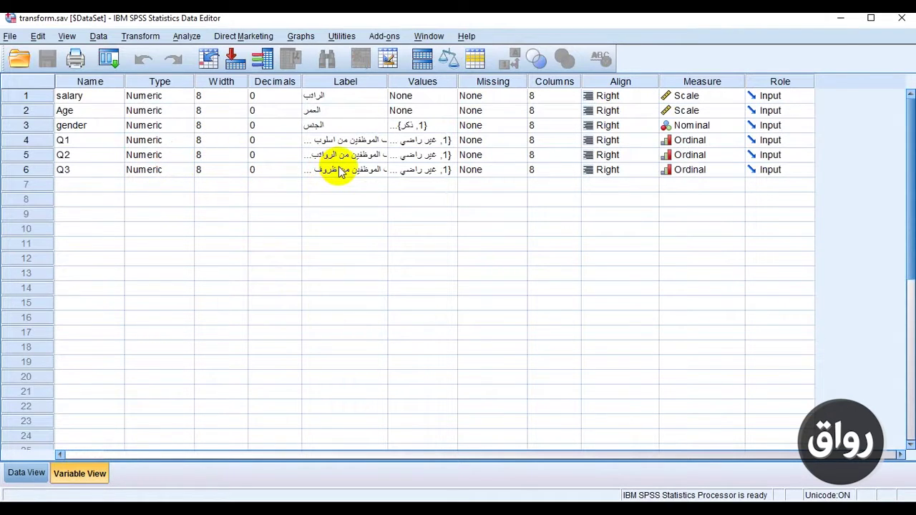
pyautogui.click(440, 129)
pyautogui.click(447, 128)
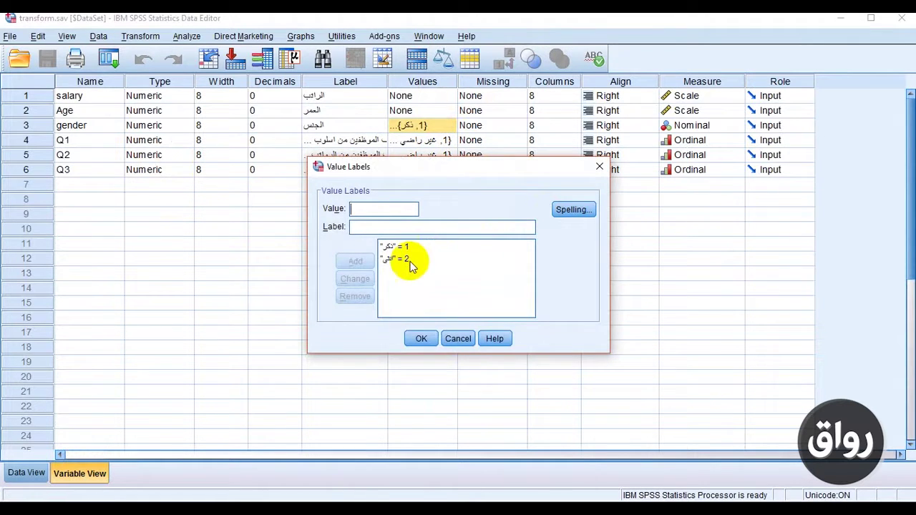
pyautogui.click(421, 339)
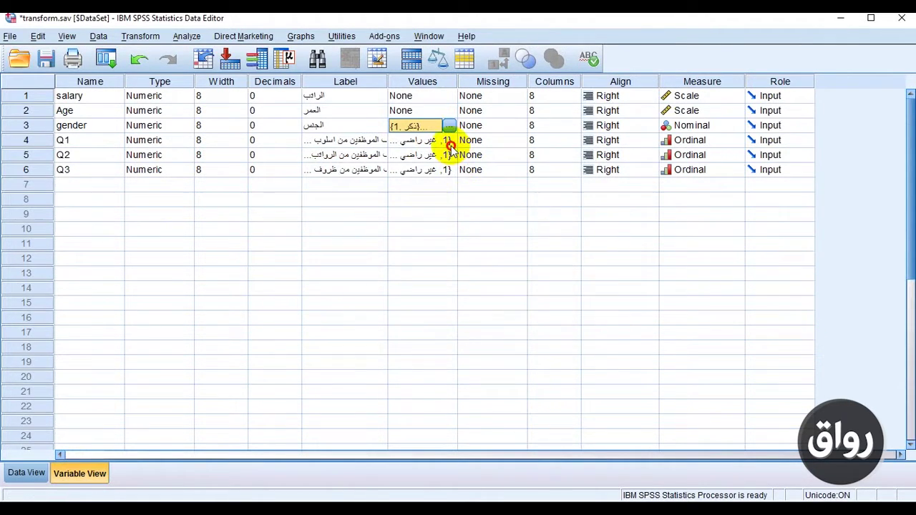
pyautogui.click(450, 141)
pyautogui.click(450, 140)
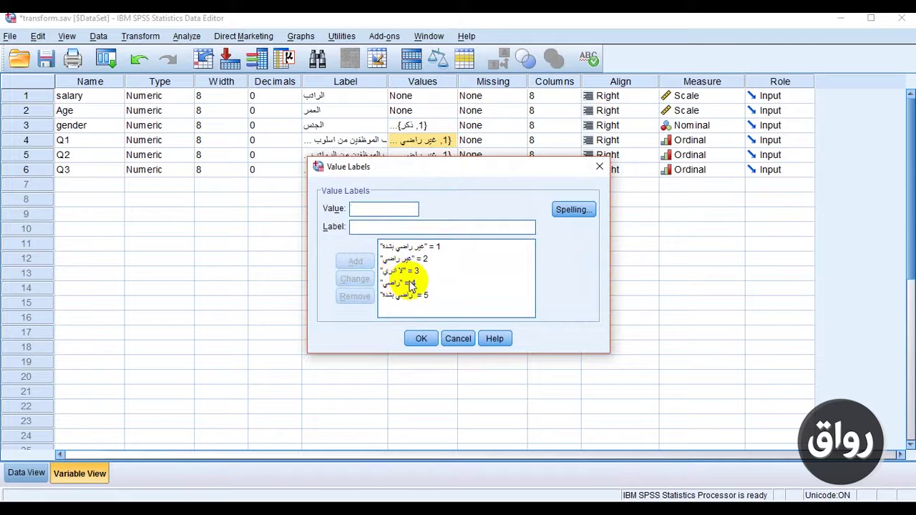
pyautogui.click(421, 338)
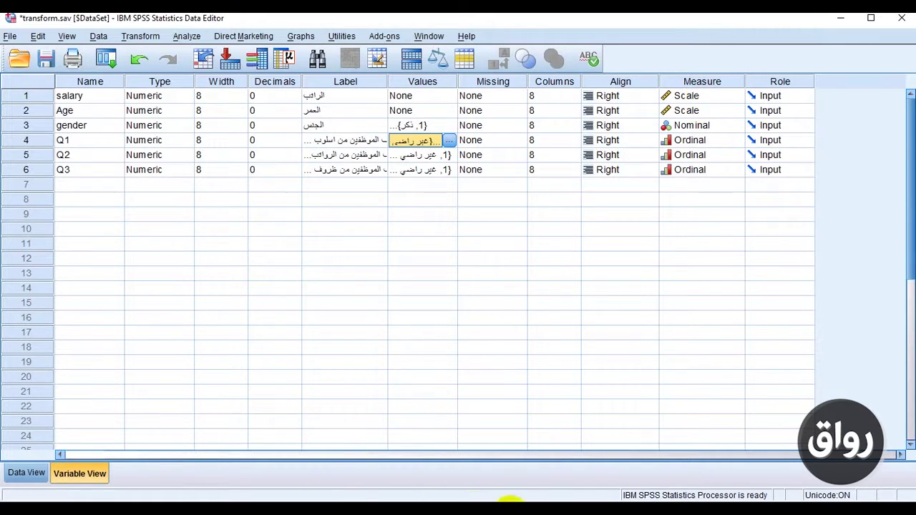
# Step: Return to the data values and start a Compute Variable with target sd, choosing the Statistical function group
pyautogui.click(573, 501)
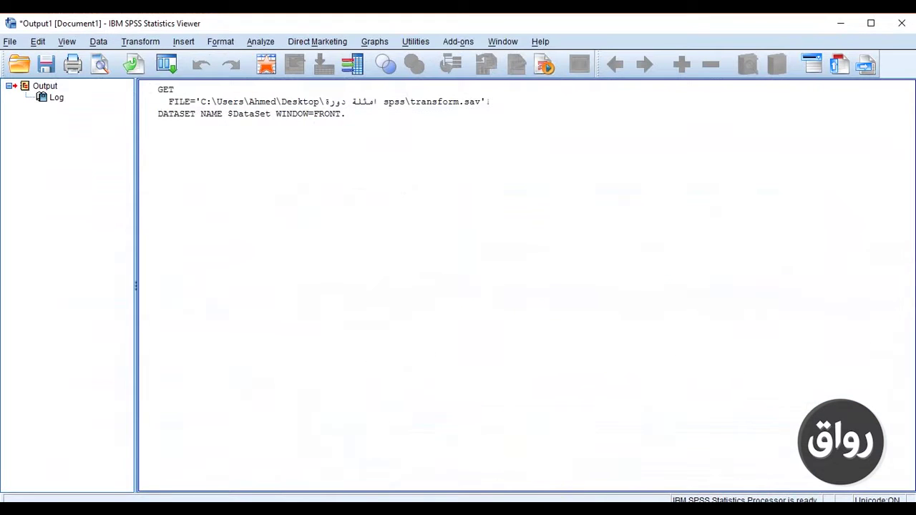
pyautogui.click(569, 497)
pyautogui.click(26, 473)
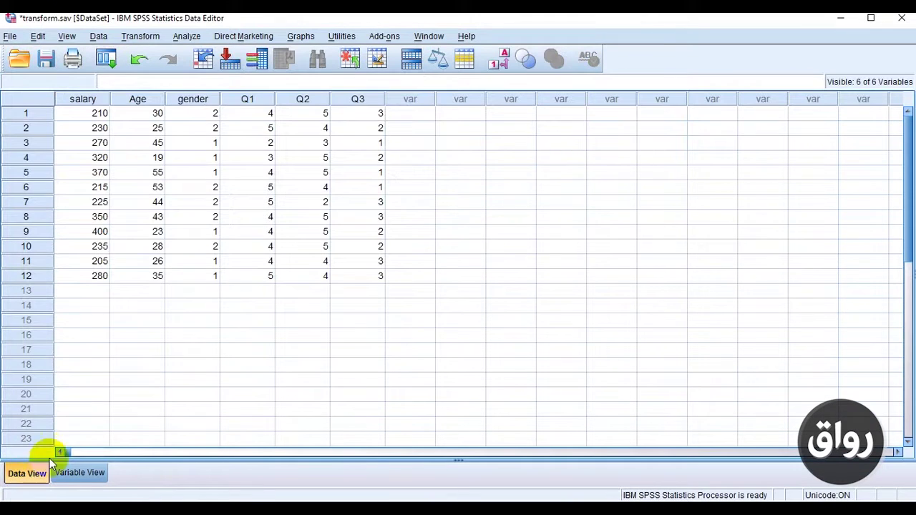
pyautogui.click(144, 36)
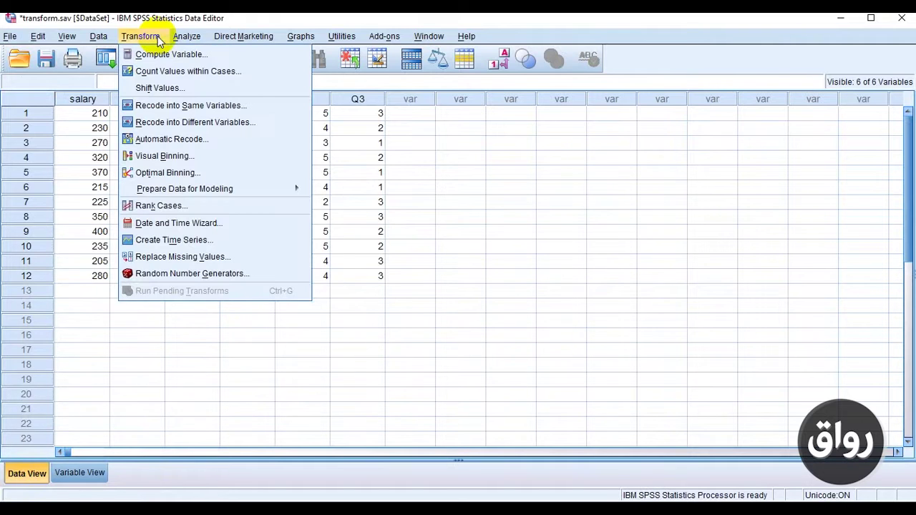
pyautogui.click(207, 55)
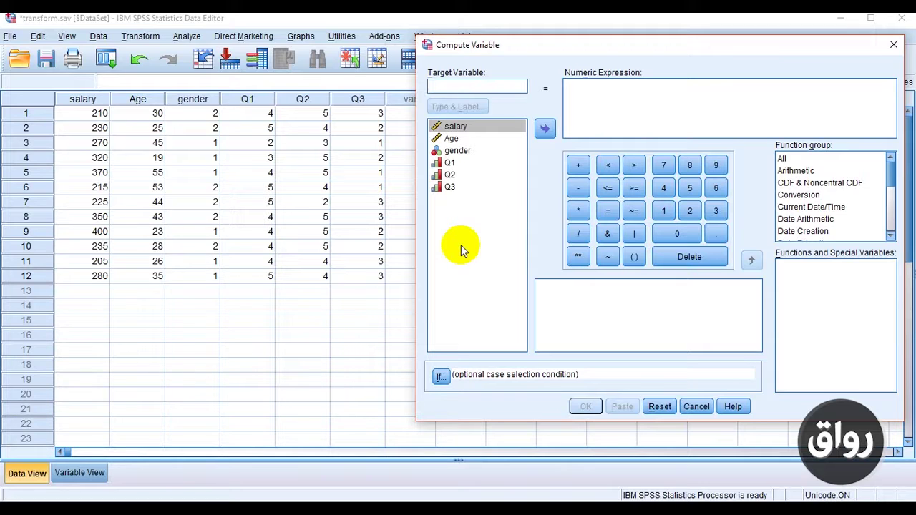
pyautogui.write('sd')
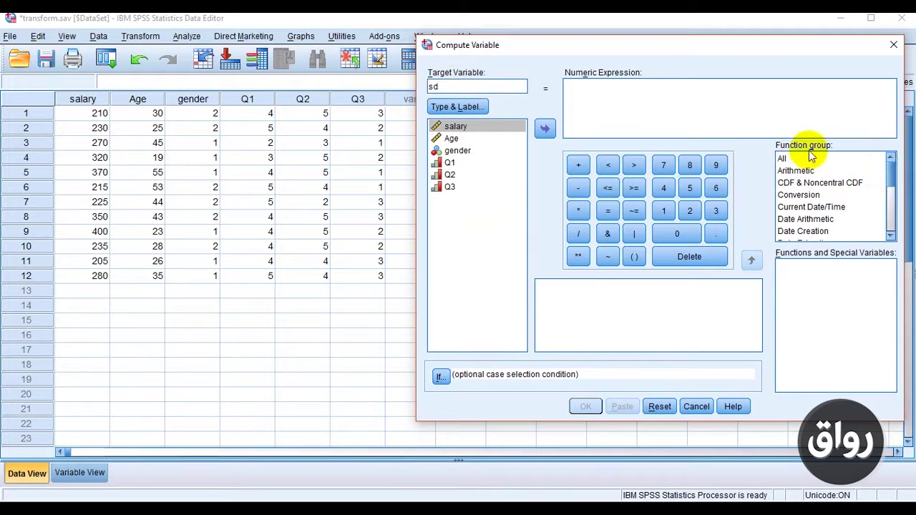
pyautogui.click(891, 236)
pyautogui.click(891, 235)
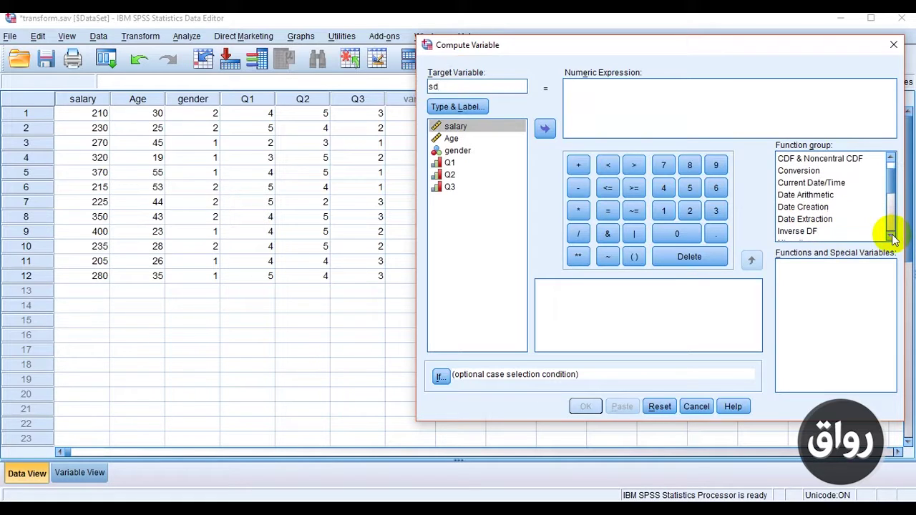
pyautogui.click(887, 182)
pyautogui.moveTo(890, 179); pyautogui.dragTo(890, 211)
pyautogui.click(787, 207)
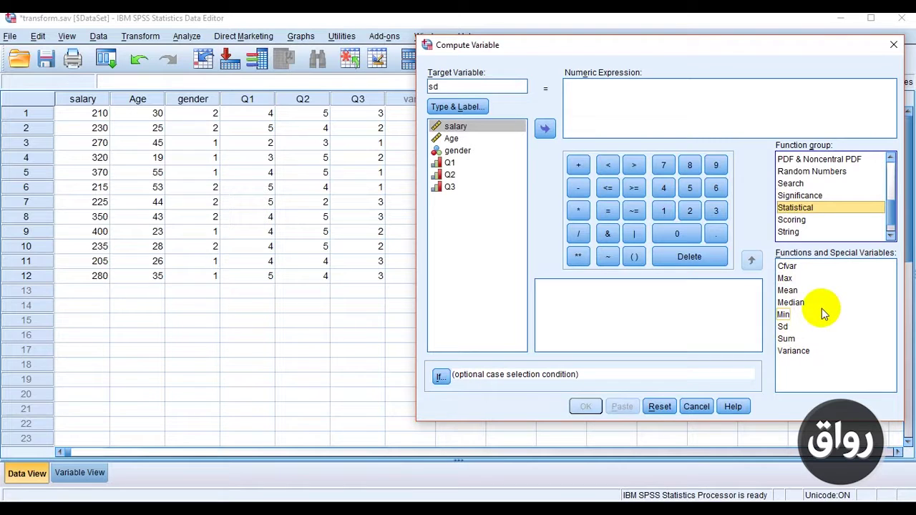
# Step: Set the numeric expression to SD(Q1,Q2), run the computation and return to the data set
pyautogui.doubleClick(785, 328)
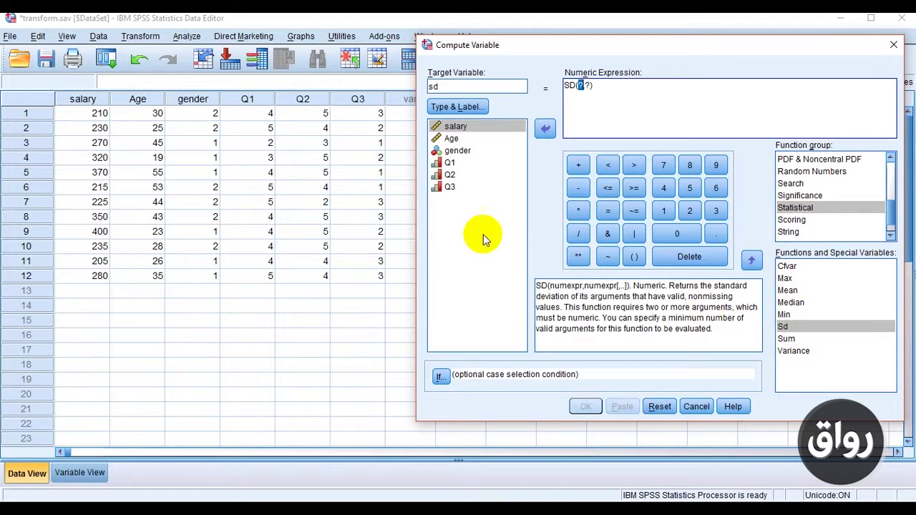
pyautogui.click(449, 162)
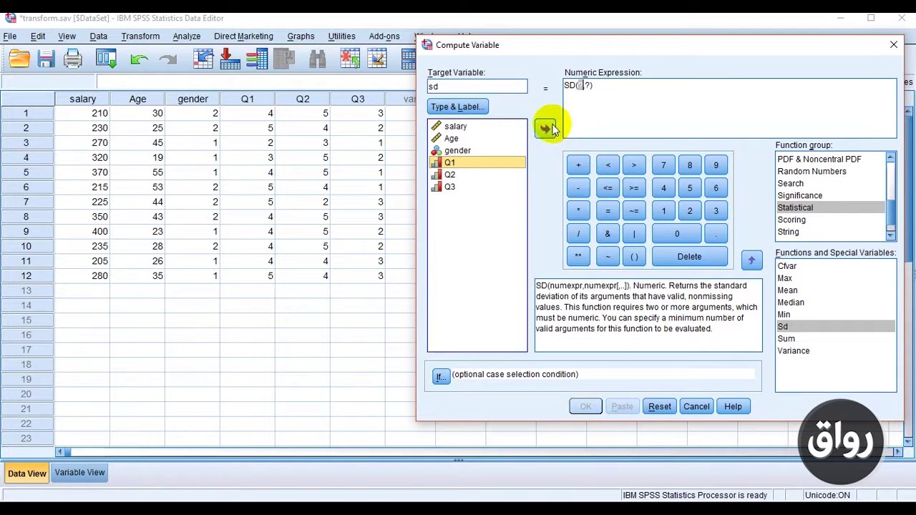
pyautogui.click(546, 128)
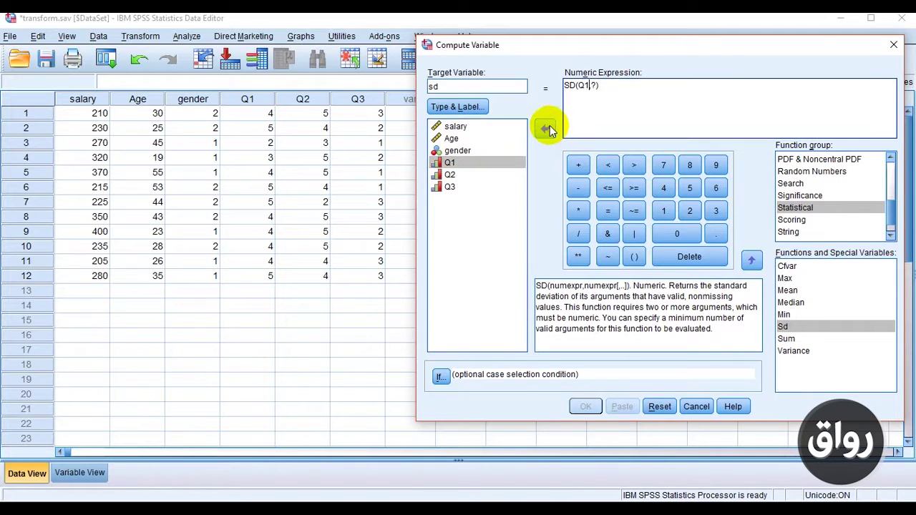
pyautogui.doubleClick(595, 86)
pyautogui.click(449, 174)
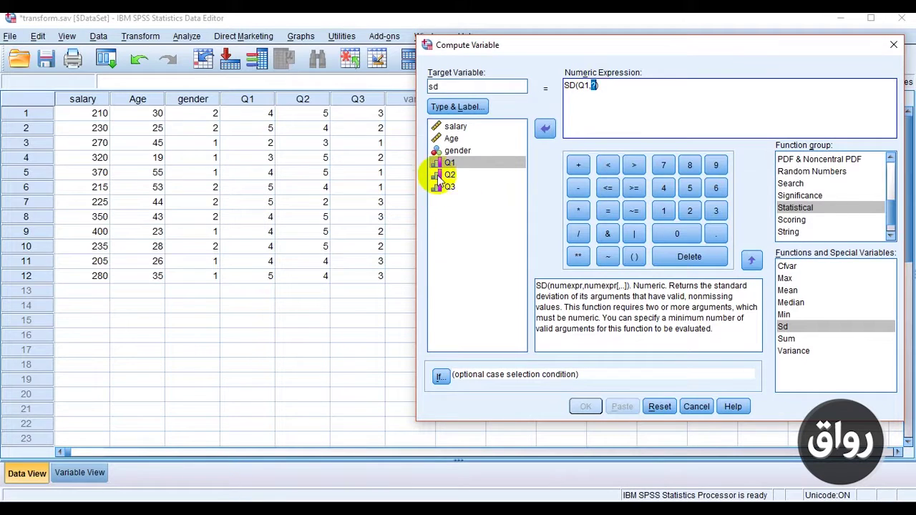
pyautogui.click(544, 130)
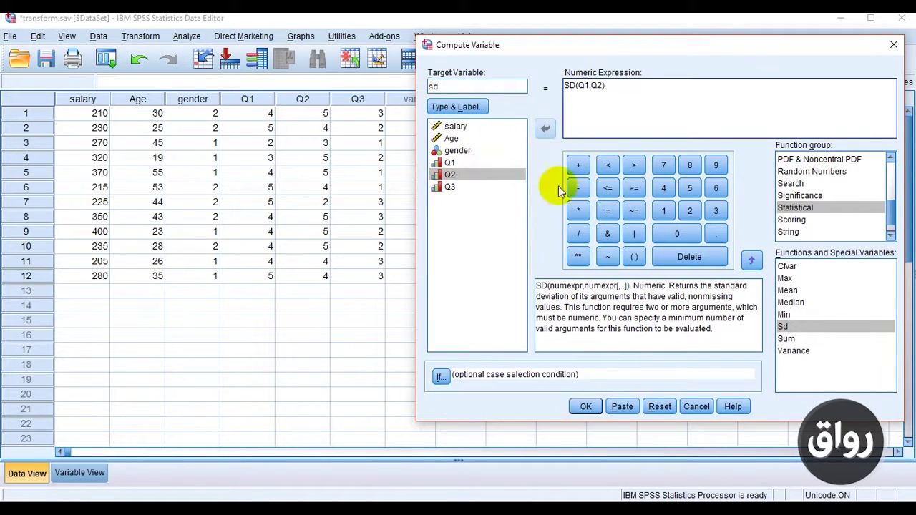
pyautogui.click(584, 406)
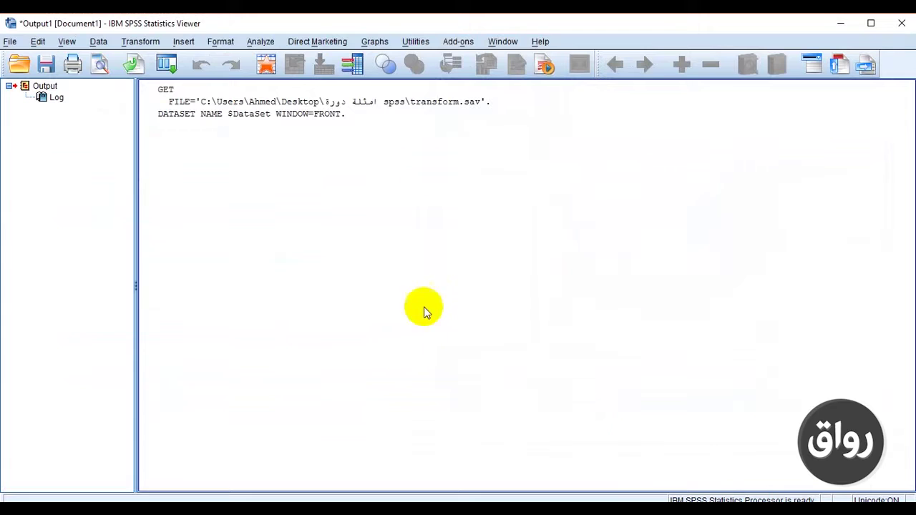
pyautogui.hotkey('alt', 'Tab')
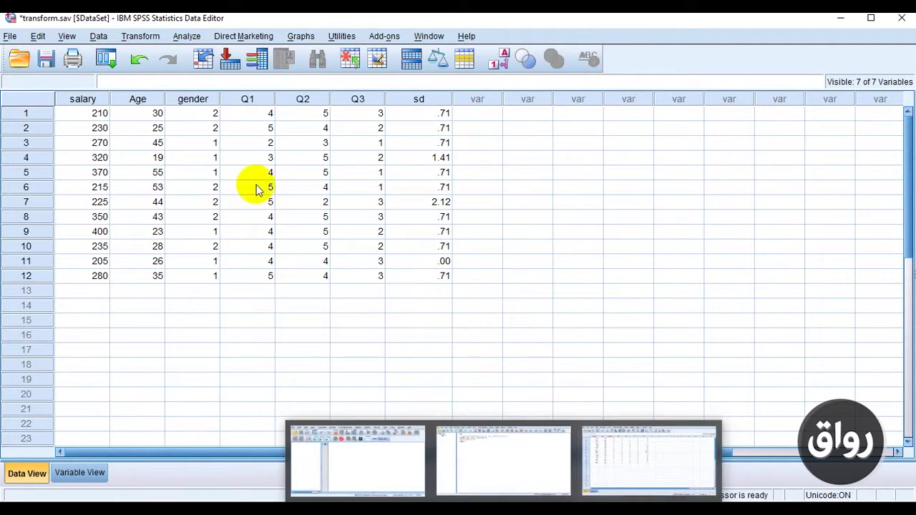
# Step: Start another Compute Variable with target name mean and clear the previous numeric expression
pyautogui.click(140, 37)
pyautogui.click(241, 55)
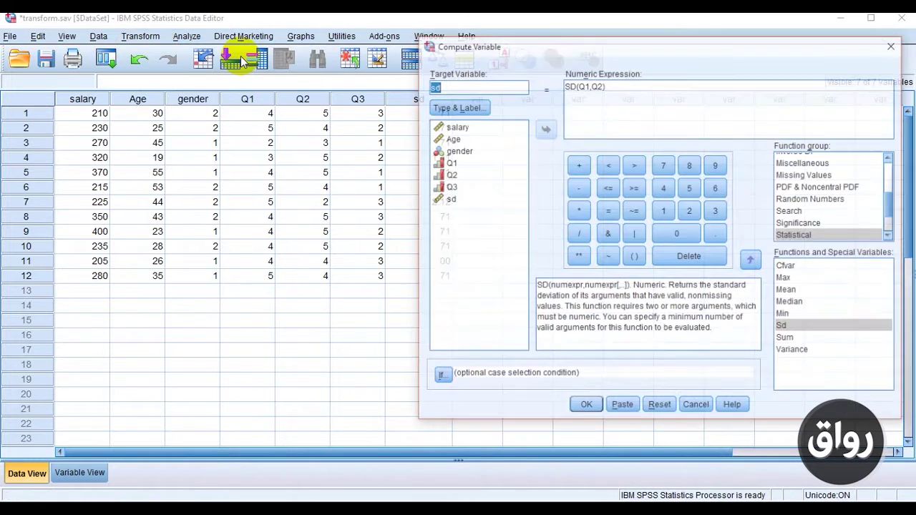
pyautogui.press('BackSpace')
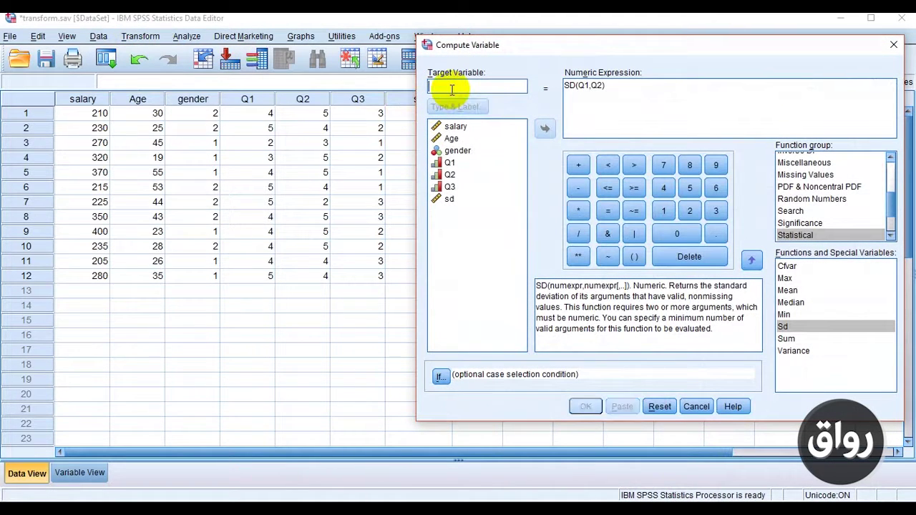
pyautogui.write('me')
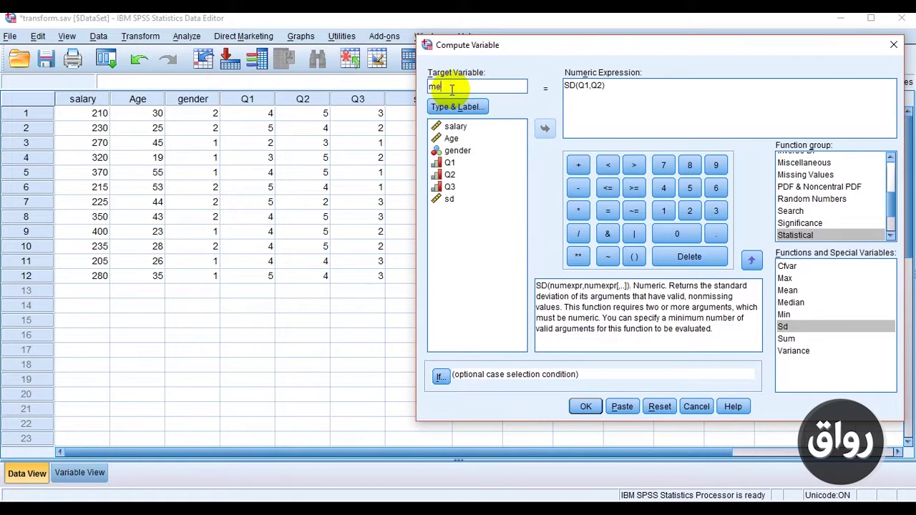
pyautogui.write('an')
pyautogui.doubleClick(571, 85)
pyautogui.tripleClick(571, 85)
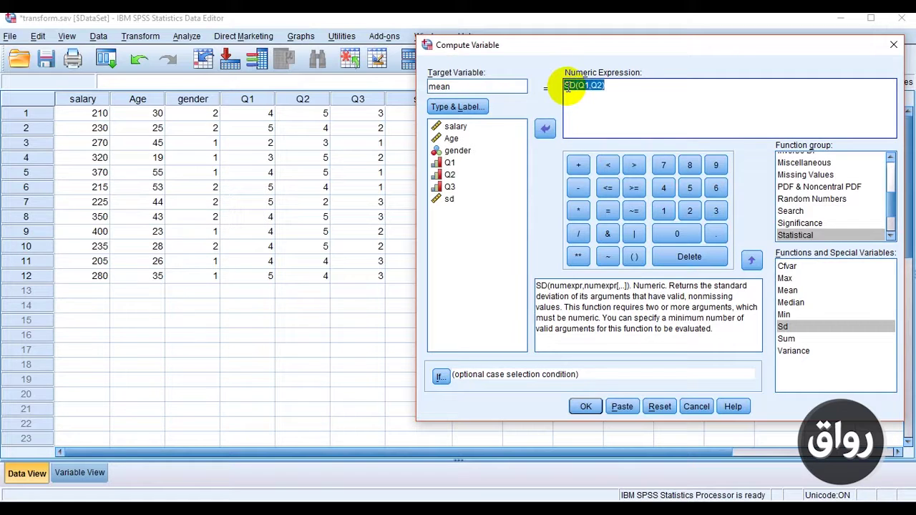
pyautogui.press('Delete')
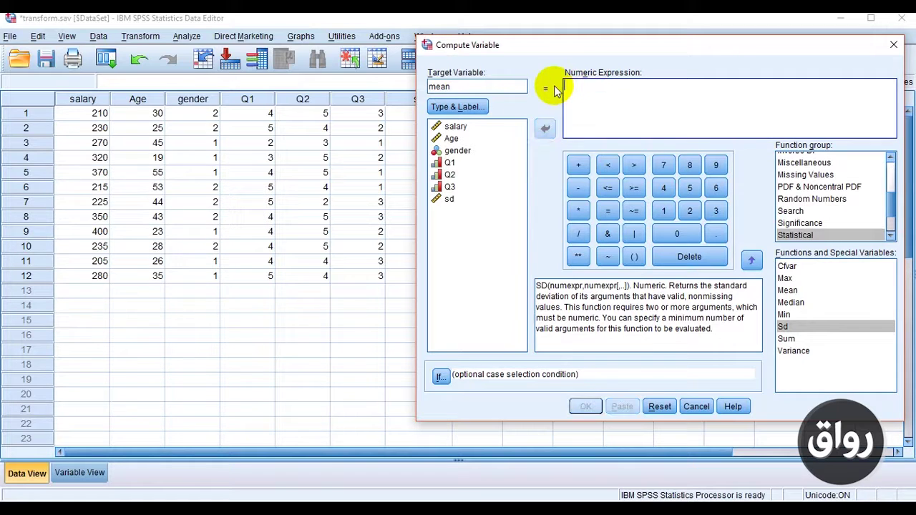
# Step: Build the numeric expression MEAN(Q1,Q2) from the Mean function and run the computation
pyautogui.doubleClick(788, 291)
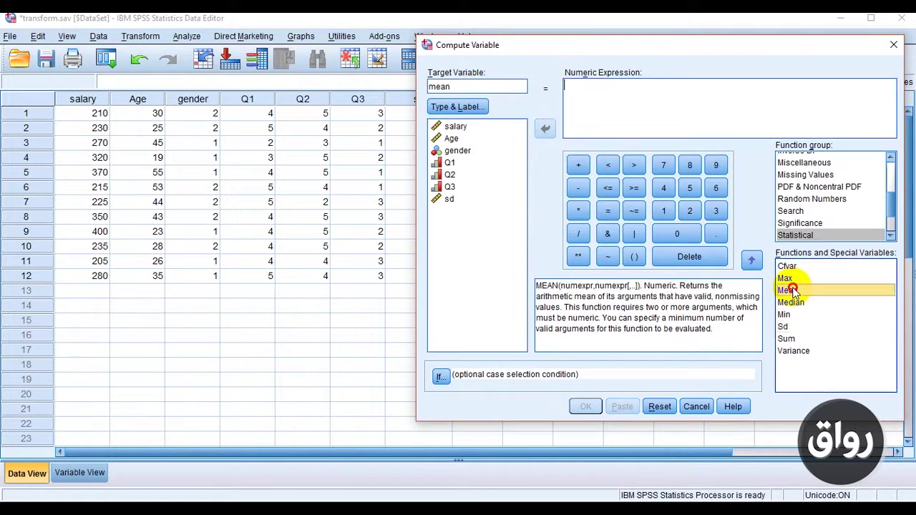
pyautogui.click(454, 164)
pyautogui.click(539, 127)
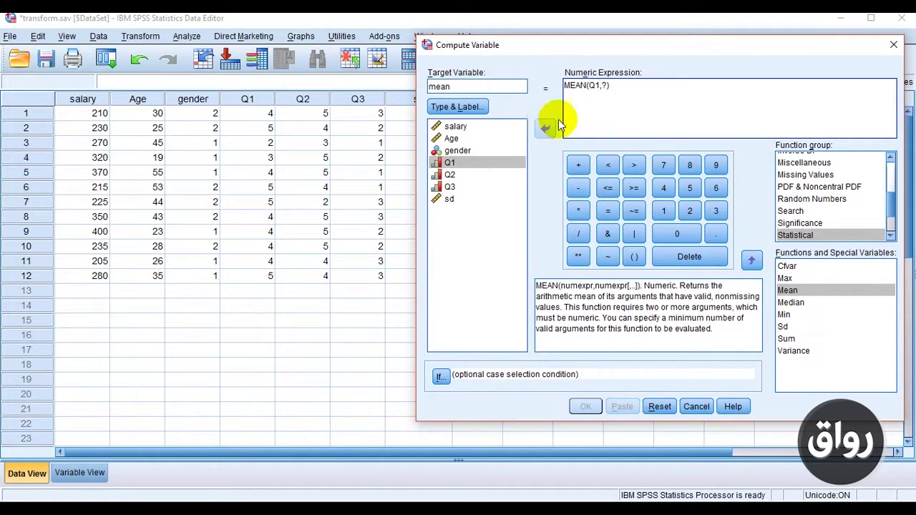
pyautogui.click(599, 86)
pyautogui.click(606, 87)
pyautogui.click(451, 175)
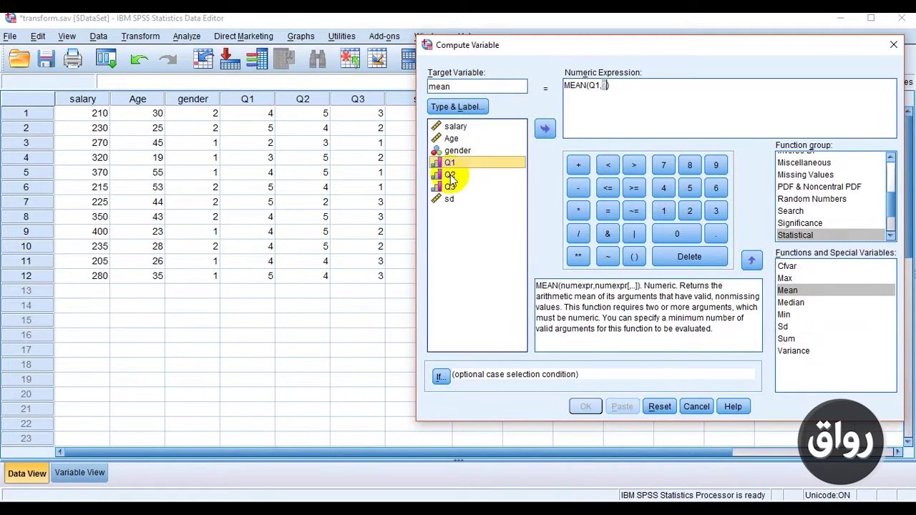
pyautogui.click(546, 129)
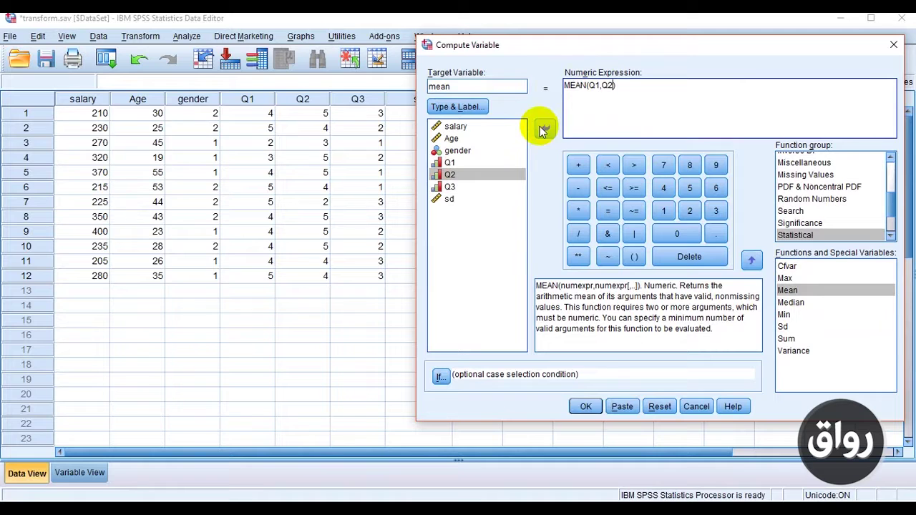
pyautogui.click(585, 407)
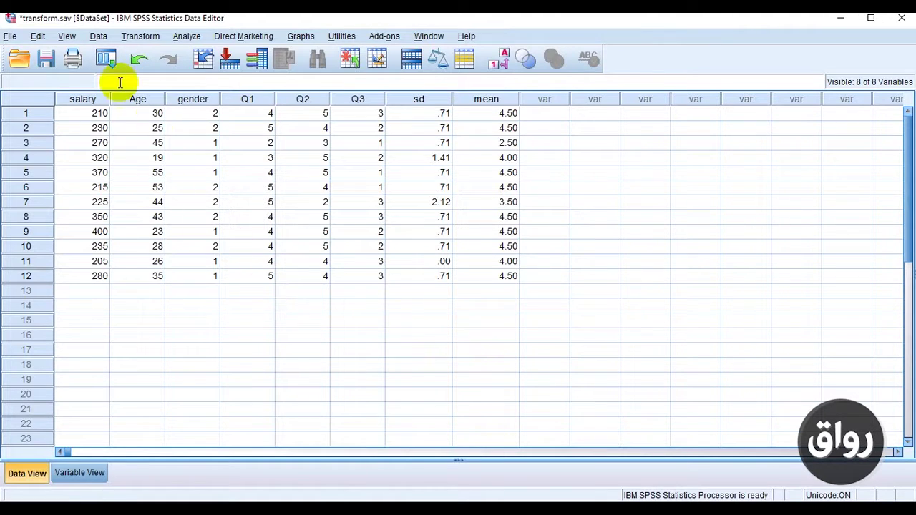
# Step: Start another Compute Variable and set the target variable name to A
pyautogui.click(141, 37)
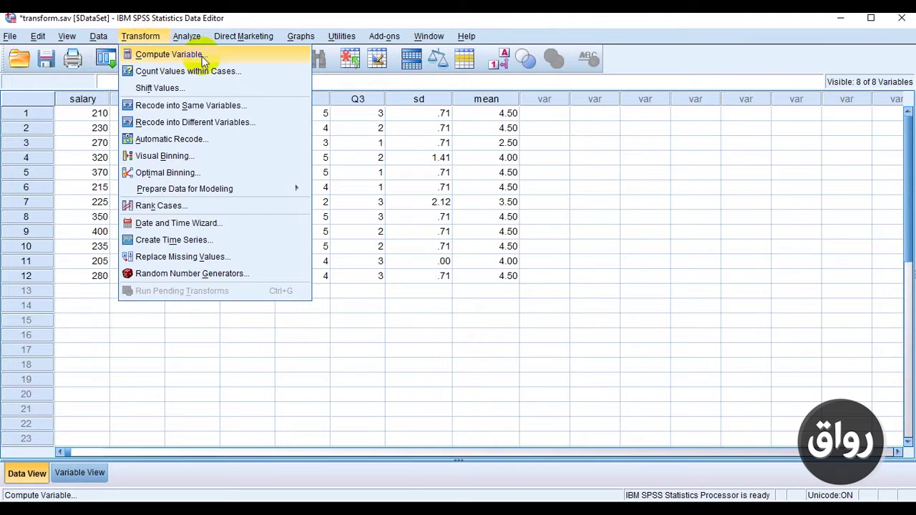
pyautogui.click(169, 54)
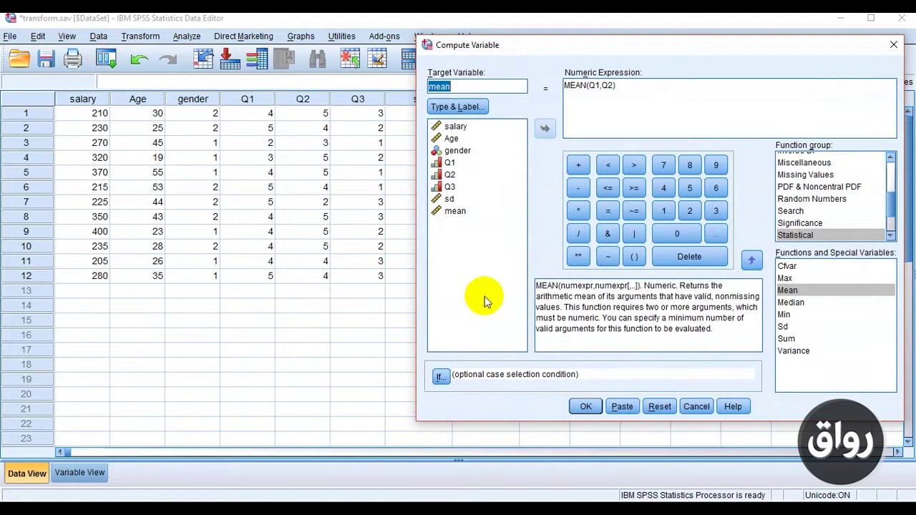
pyautogui.press('BackSpace')
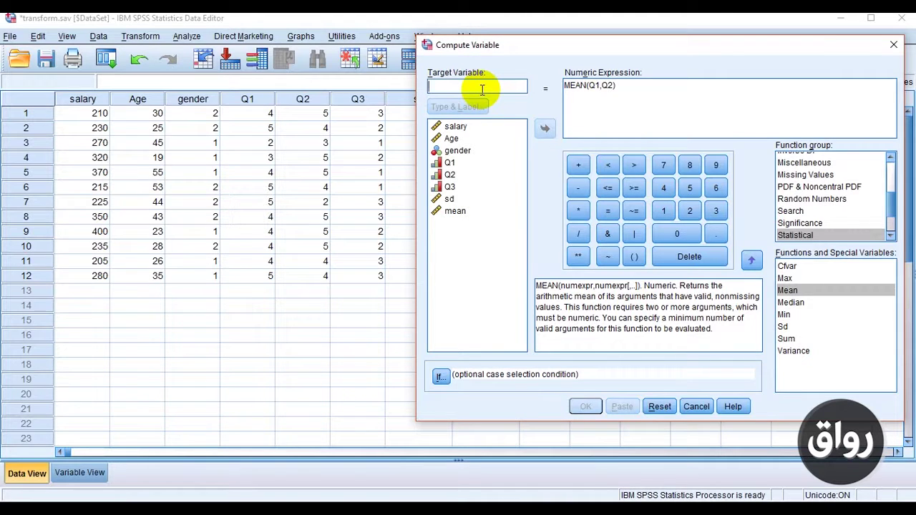
pyautogui.write('m')
pyautogui.press('BackSpace')
pyautogui.write('A')
# Step: Replace the previous numeric expression with Age > 40 for the target variable A
pyautogui.moveTo(622, 89); pyautogui.dragTo(559, 83)
pyautogui.click(642, 128)
pyautogui.press('BackSpace')
pyautogui.press('BackSpace')
pyautogui.press('BackSpace')
pyautogui.press('BackSpace')
pyautogui.press('BackSpace')
pyautogui.press('BackSpace')
pyautogui.press('BackSpace')
pyautogui.press('BackSpace')
pyautogui.press('BackSpace')
pyautogui.press('BackSpace')
pyautogui.press('BackSpace')
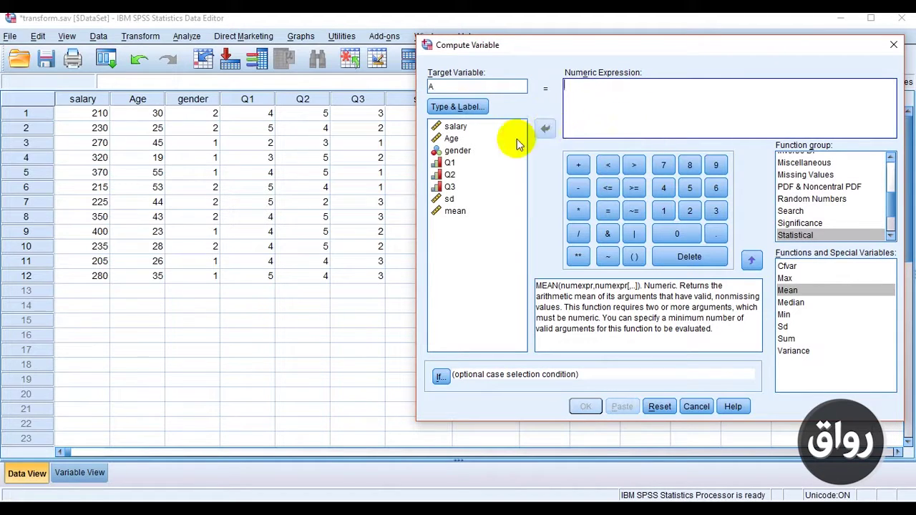
pyautogui.click(451, 138)
pyautogui.click(542, 128)
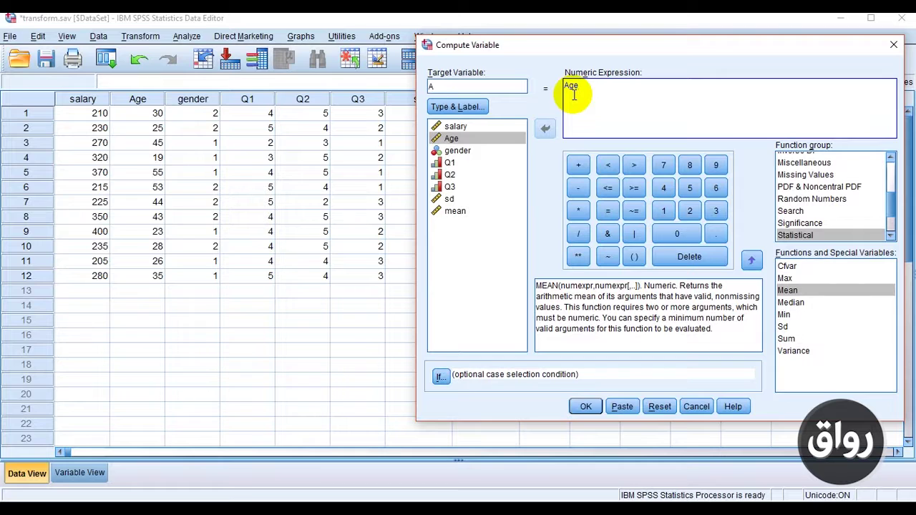
pyautogui.click(634, 166)
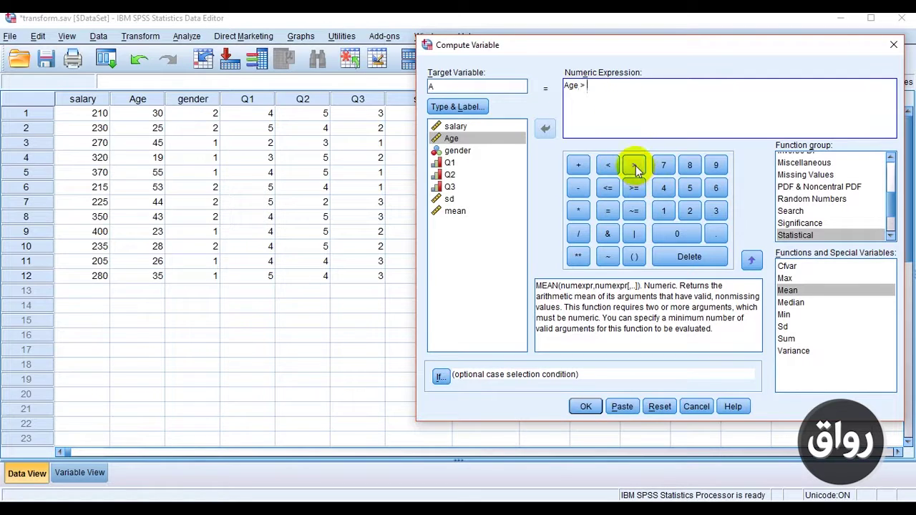
pyautogui.click(664, 189)
pyautogui.click(676, 235)
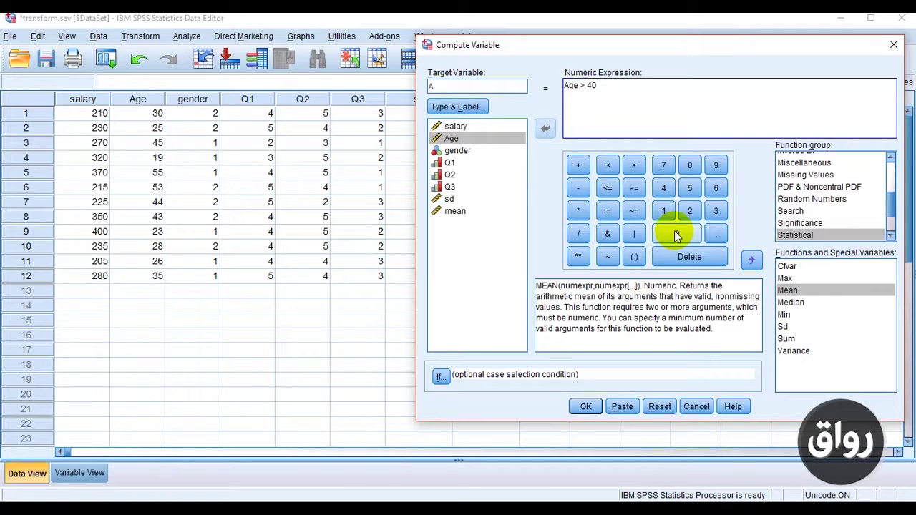
# Step: Restrict the computation to cases that satisfy the condition gender = 1
pyautogui.click(440, 376)
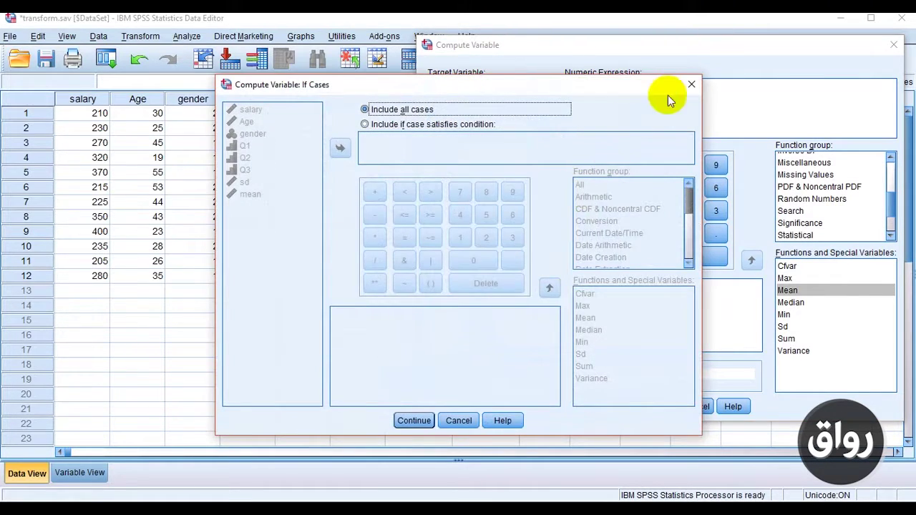
pyautogui.click(691, 85)
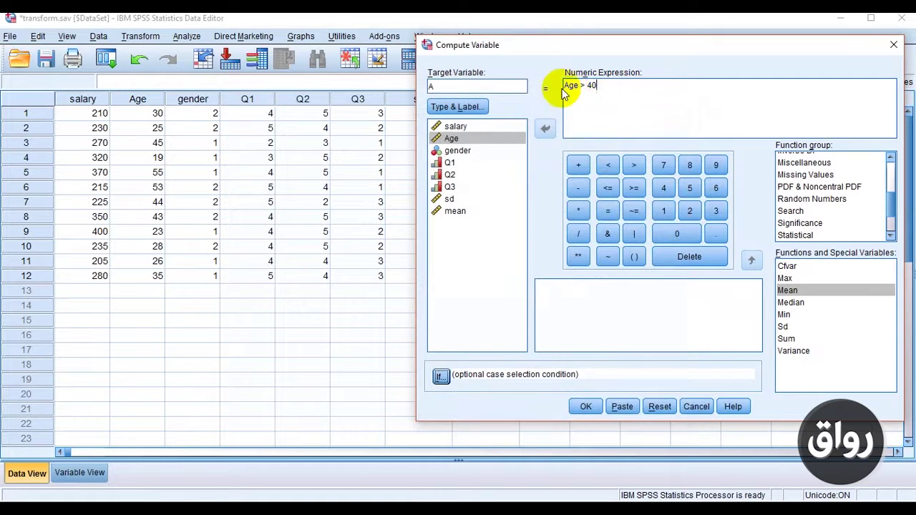
pyautogui.click(441, 379)
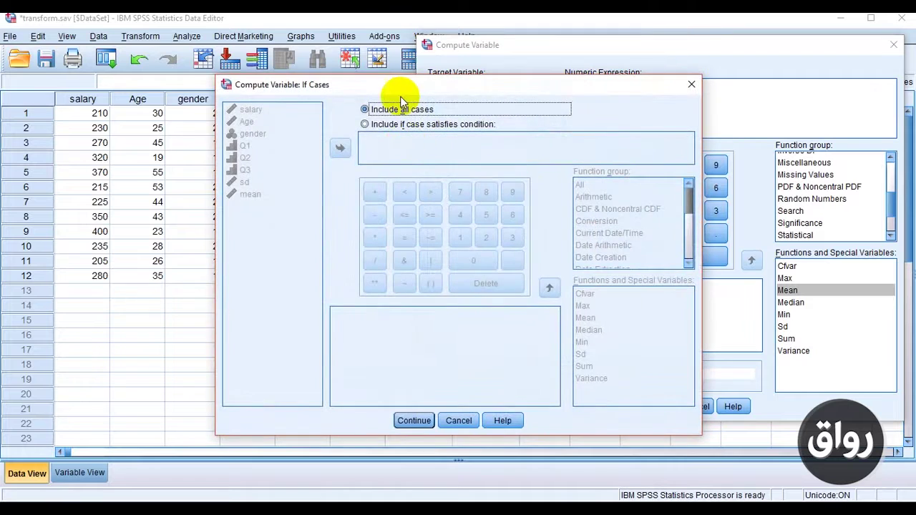
pyautogui.click(366, 125)
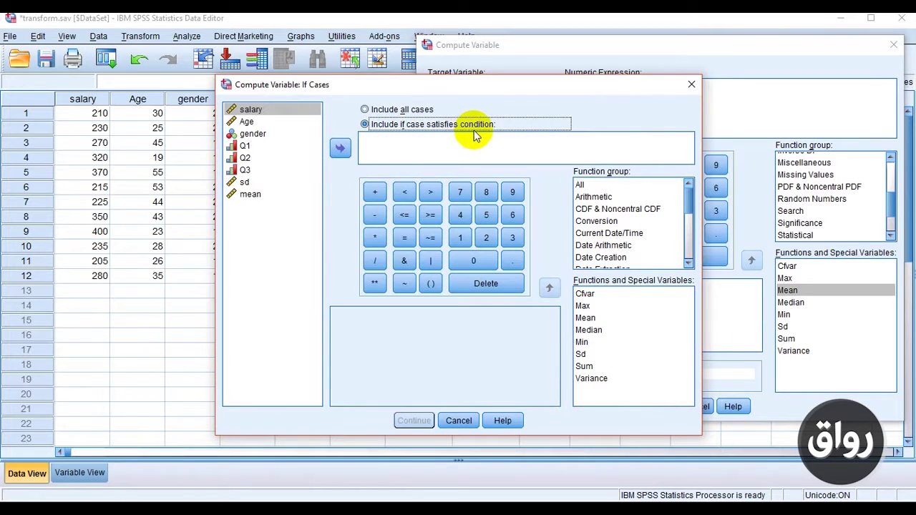
pyautogui.click(396, 142)
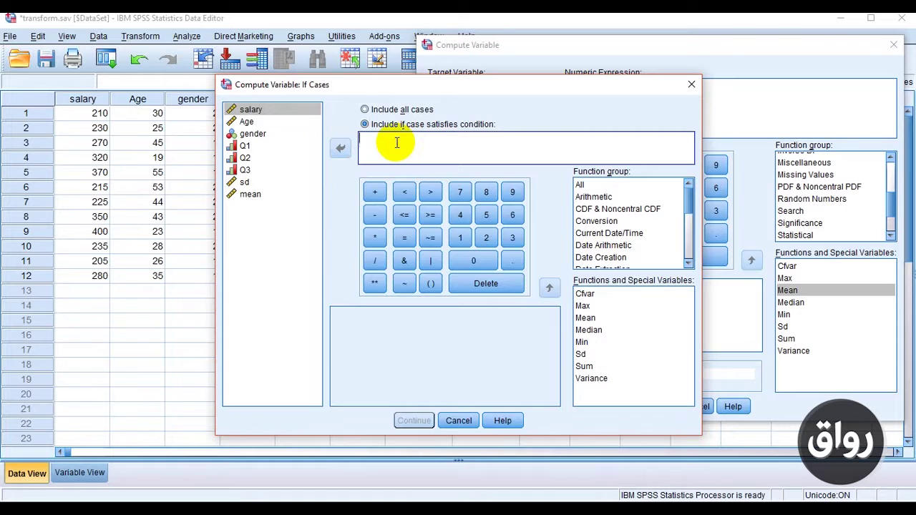
pyautogui.click(256, 136)
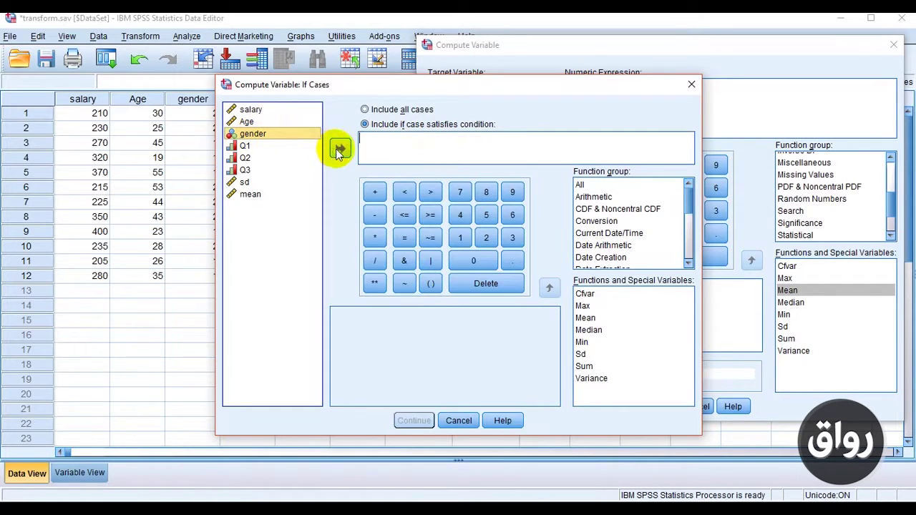
pyautogui.click(340, 151)
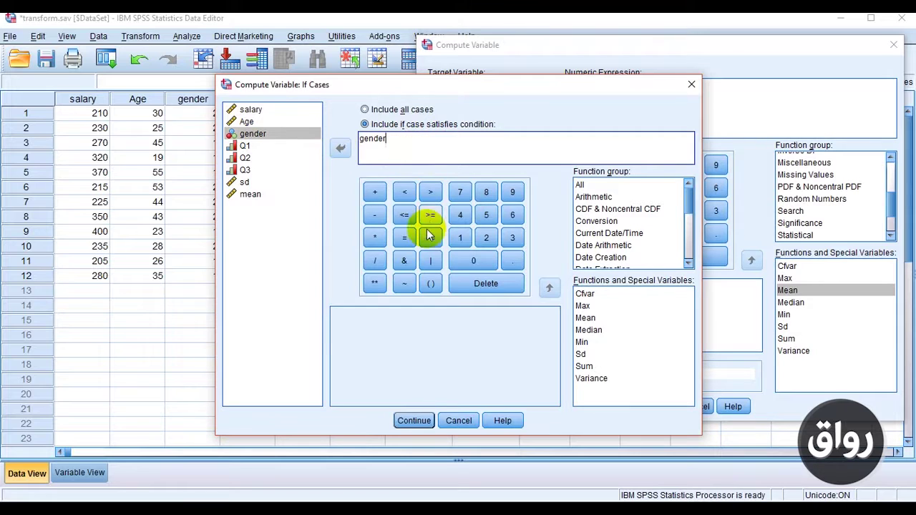
pyautogui.click(405, 238)
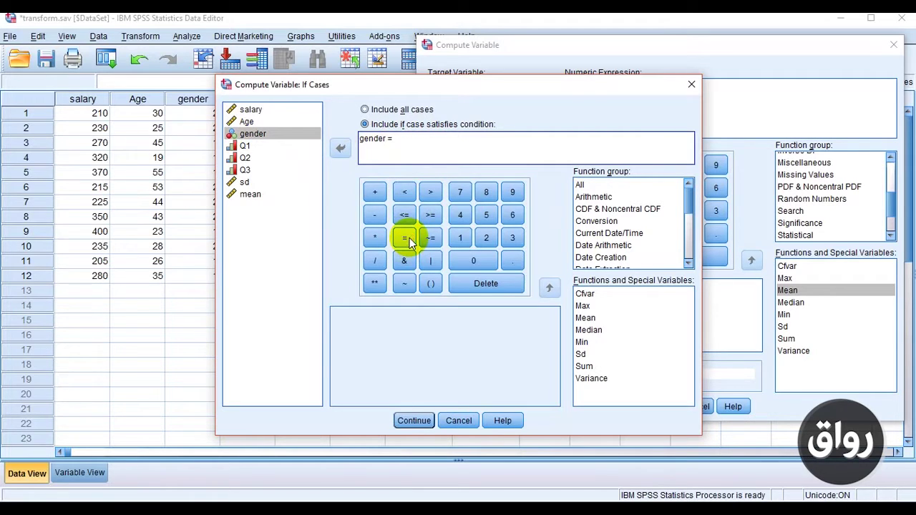
pyautogui.write('1')
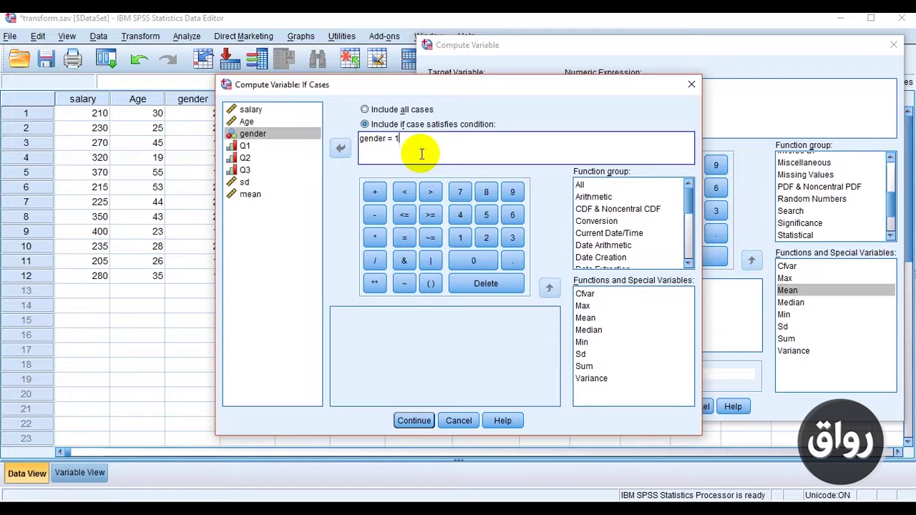
# Step: Accept the case condition, run the computation of A and return to the data set
pyautogui.click(414, 421)
pyautogui.click(587, 405)
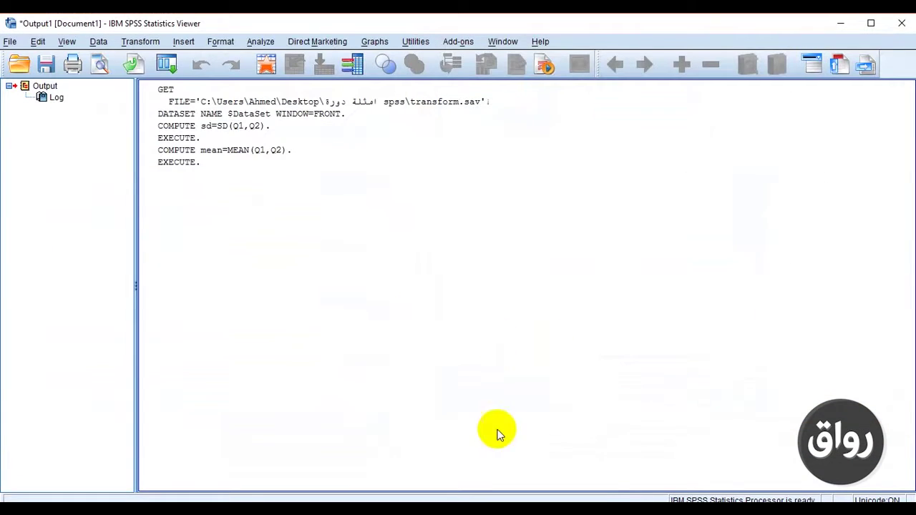
pyautogui.click(598, 501)
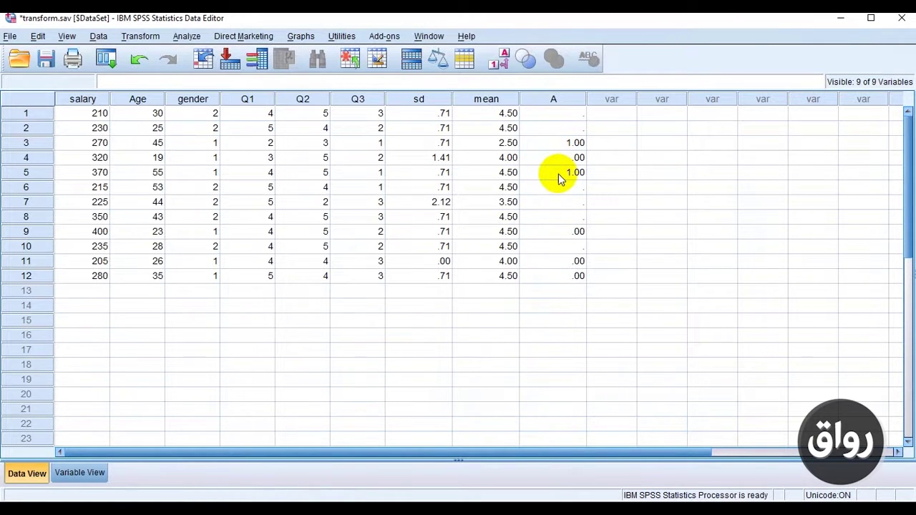
# Step: Highlight cases 3 and 5 together to examine their A values against Age and gender
pyautogui.click(534, 171)
pyautogui.click(539, 142)
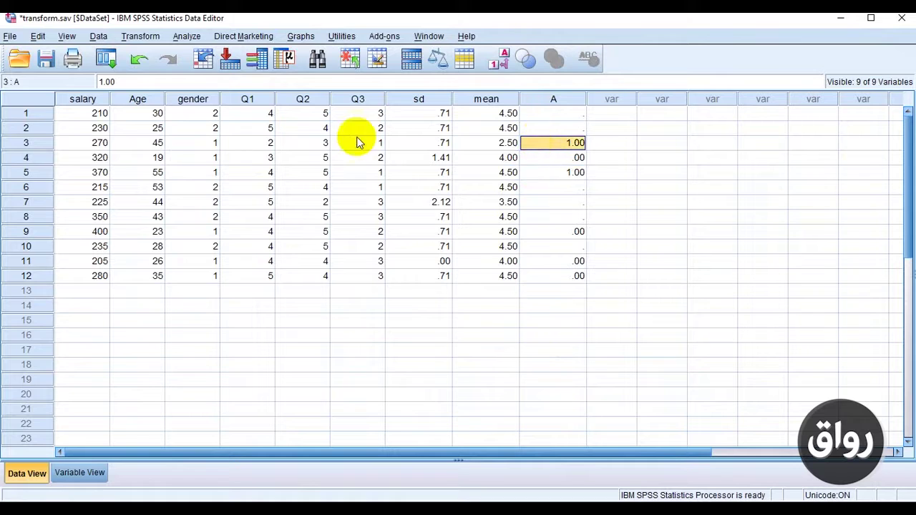
pyautogui.click(25, 142)
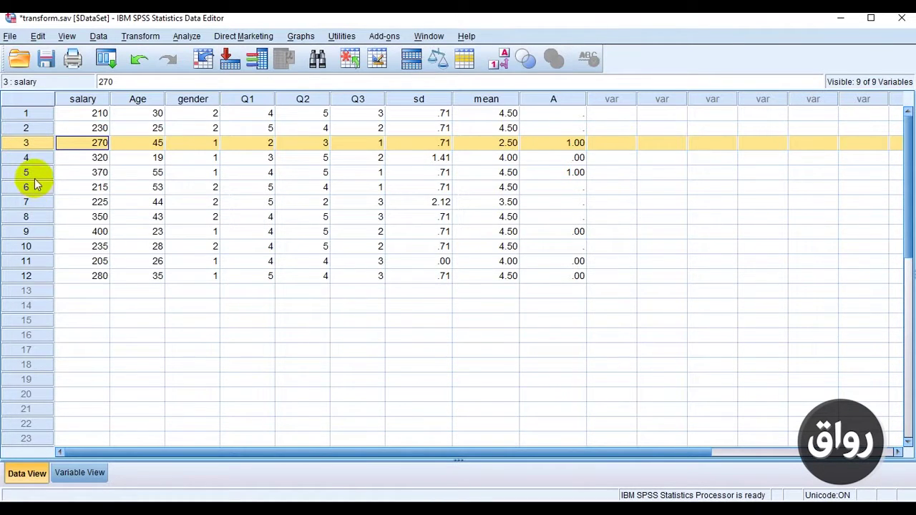
pyautogui.keyDown('ctrl'); pyautogui.click(35, 171); pyautogui.keyUp('ctrl')
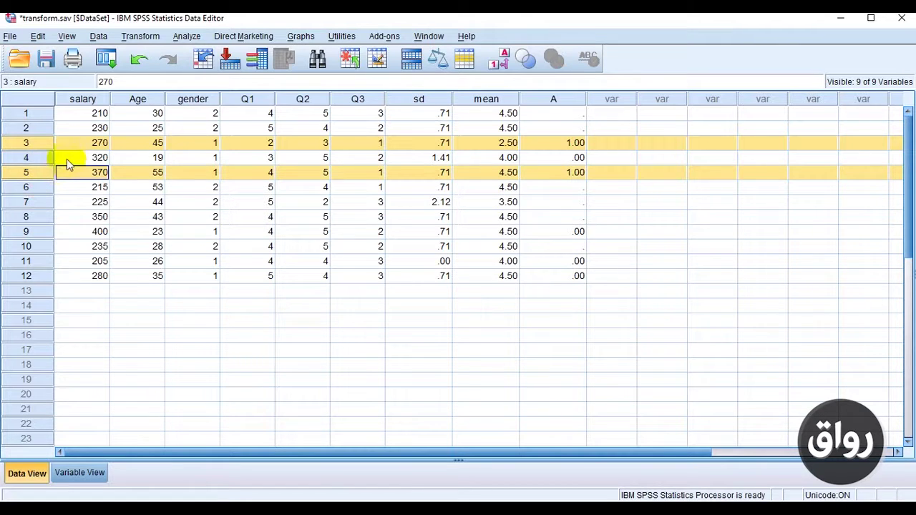